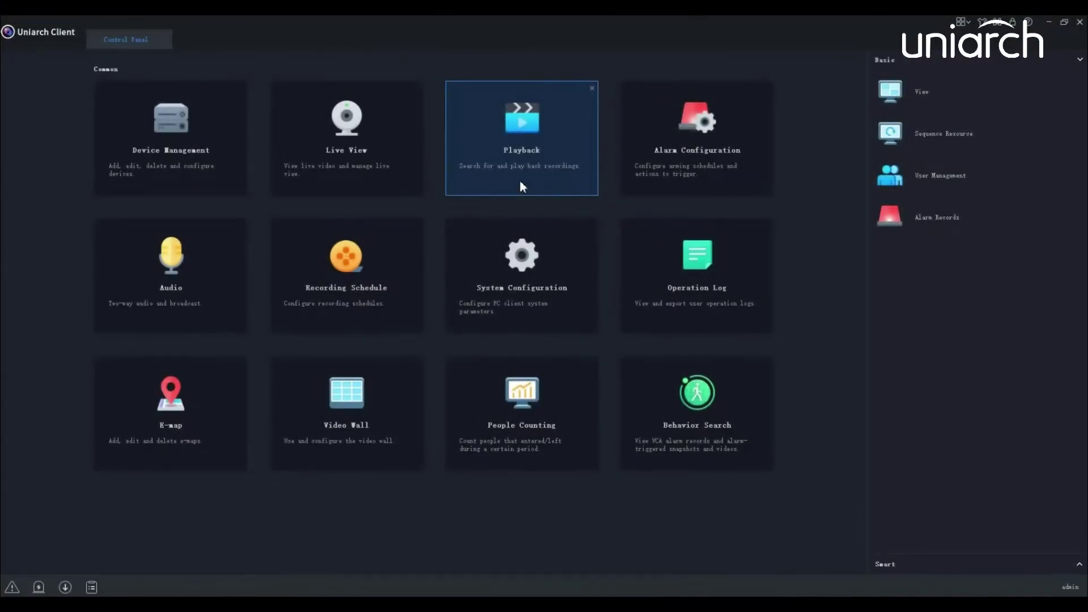
# Open the Playback page from the Control Panel.
pyautogui.click(522, 187)
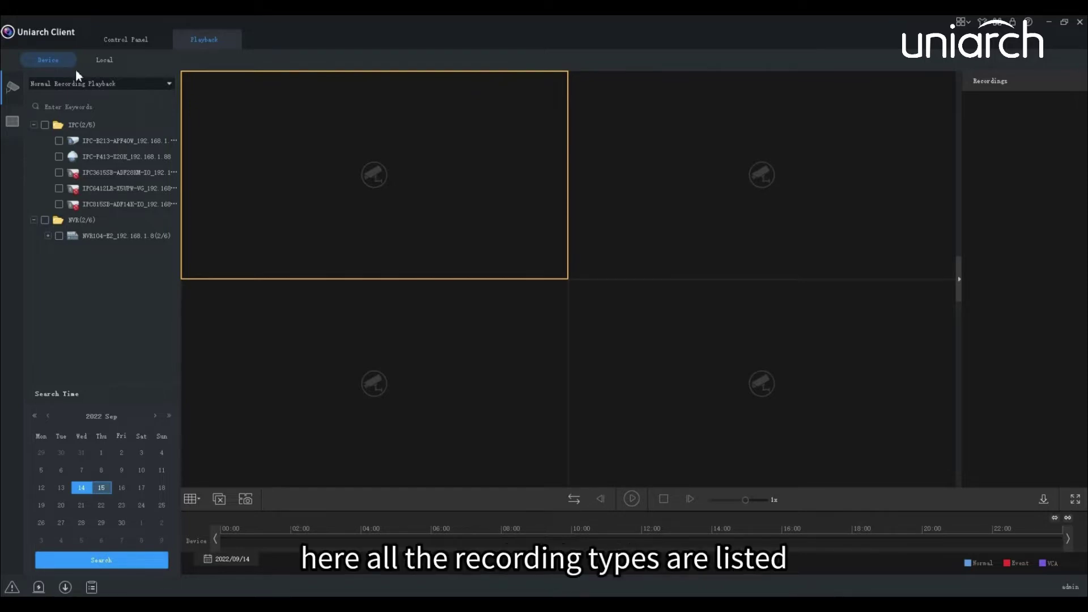
# Choose Normal Recording Playback and tick camera 192.168.1.8_002 under the NVR.
pyautogui.click(151, 83)
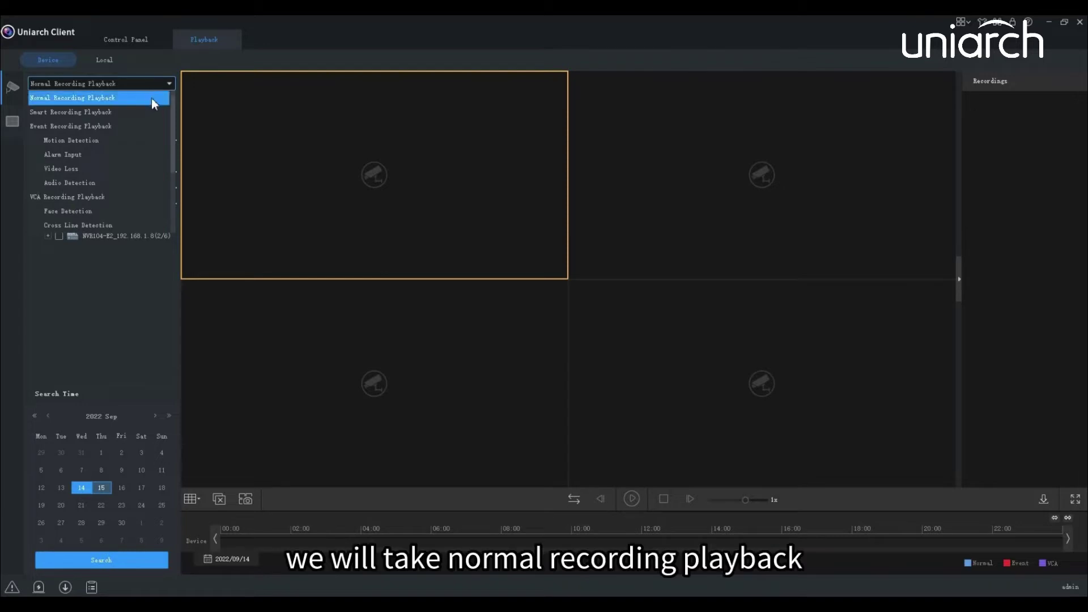
pyautogui.click(151, 98)
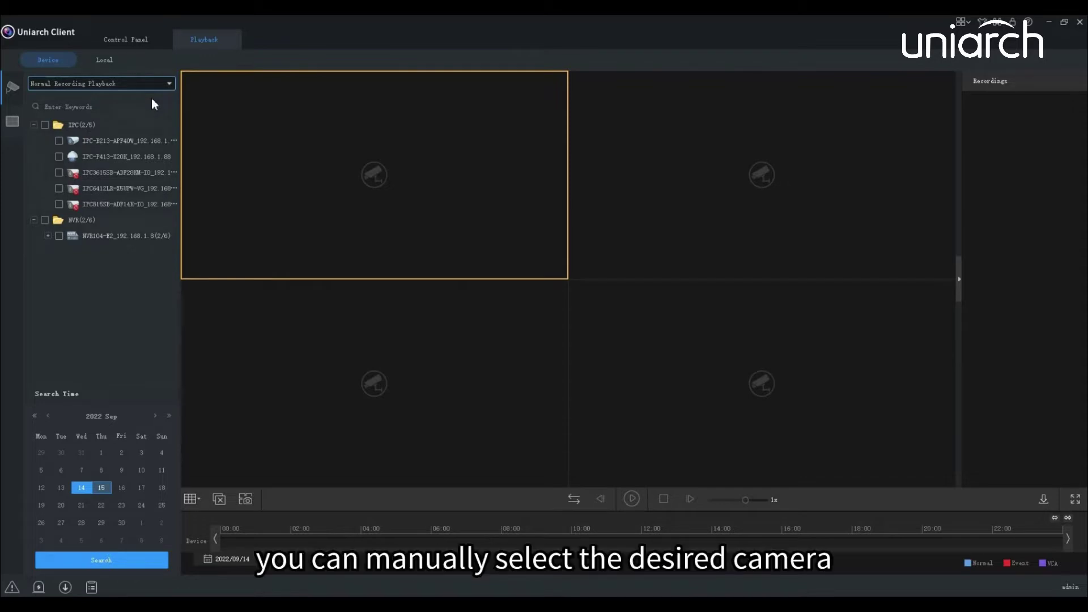
pyautogui.click(49, 235)
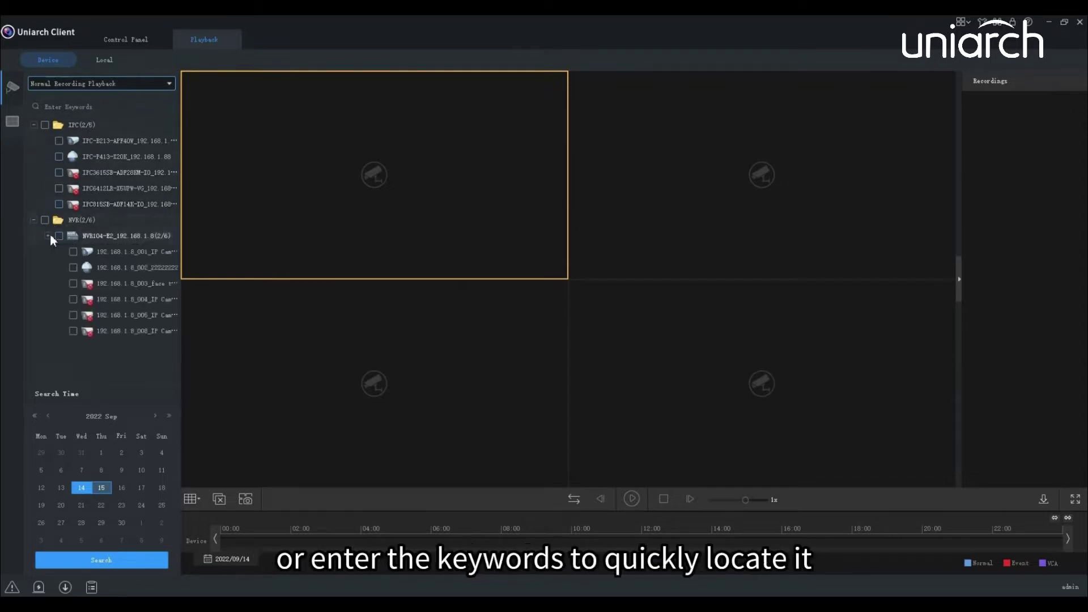
pyautogui.click(73, 269)
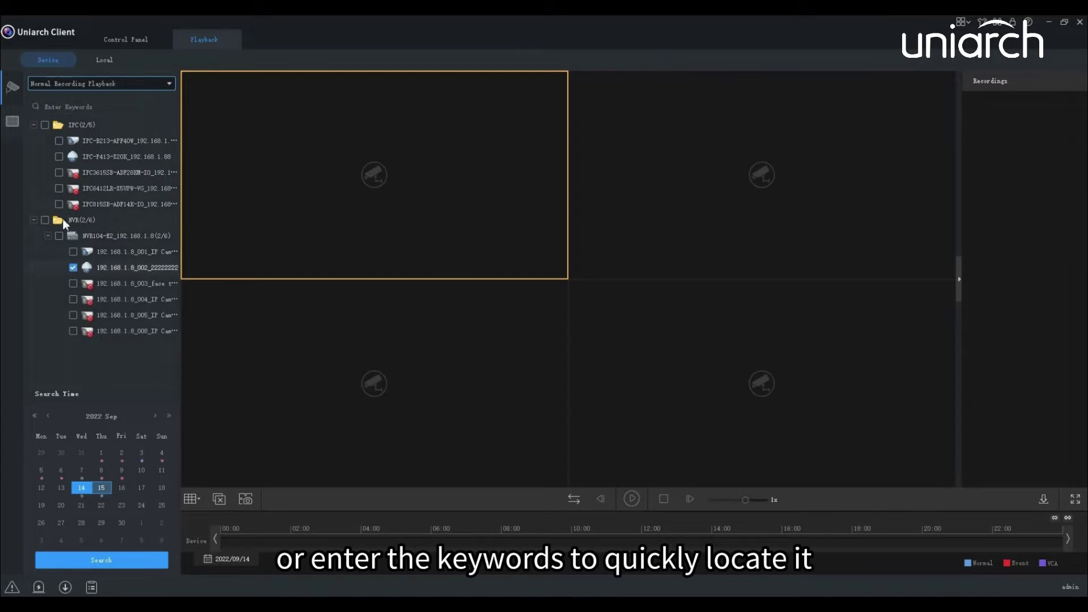
pyautogui.click(50, 107)
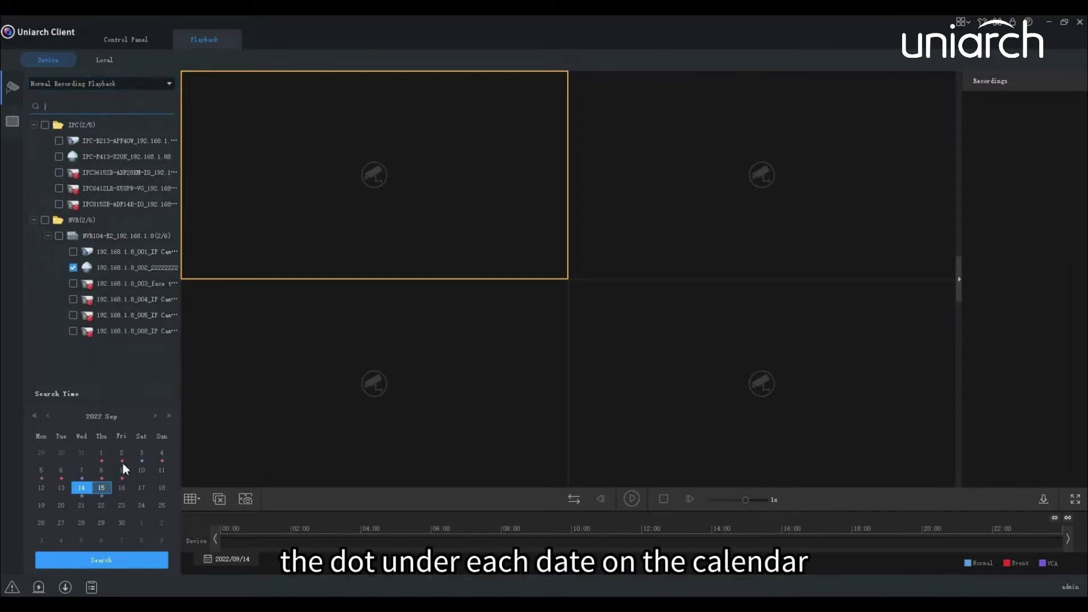
# Search 14 September 2022 to play camera 192.168.1.8_002's 11:39:57–23:59:59 recording.
pyautogui.click(80, 489)
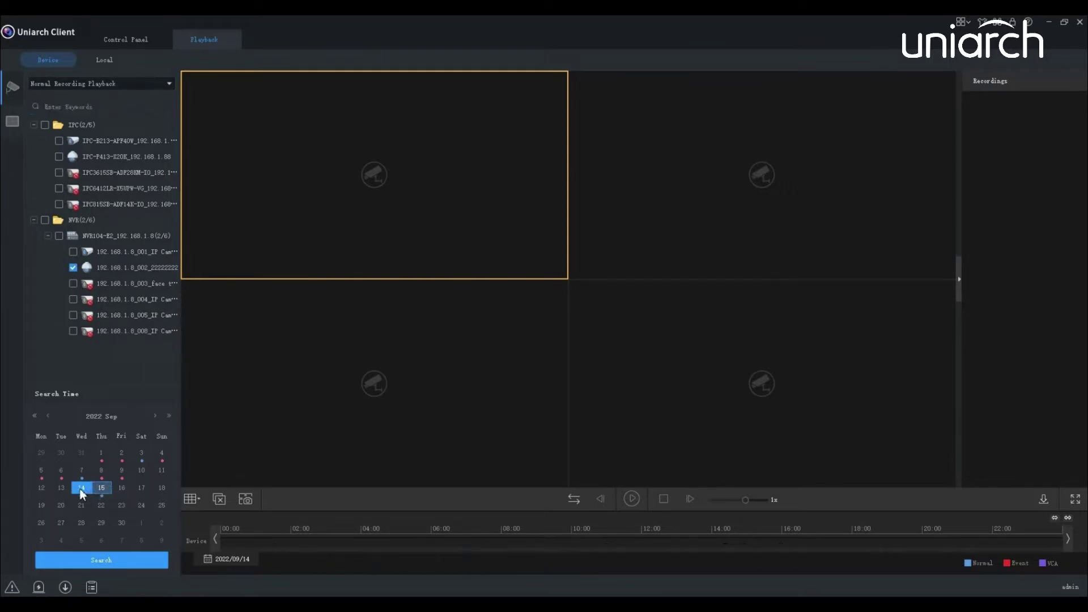
pyautogui.click(95, 561)
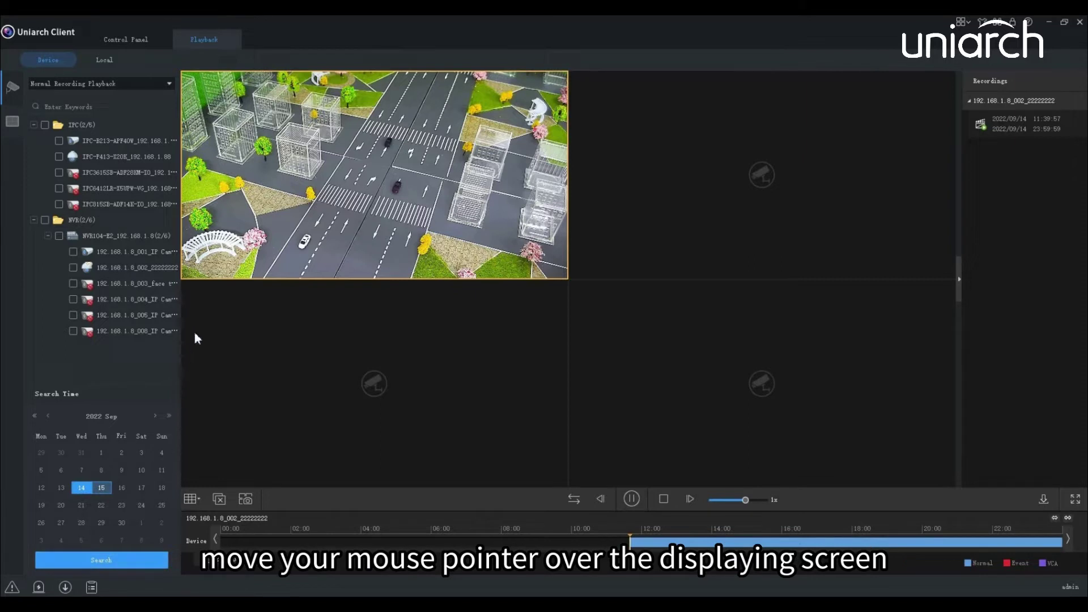
pyautogui.moveTo(196, 276)
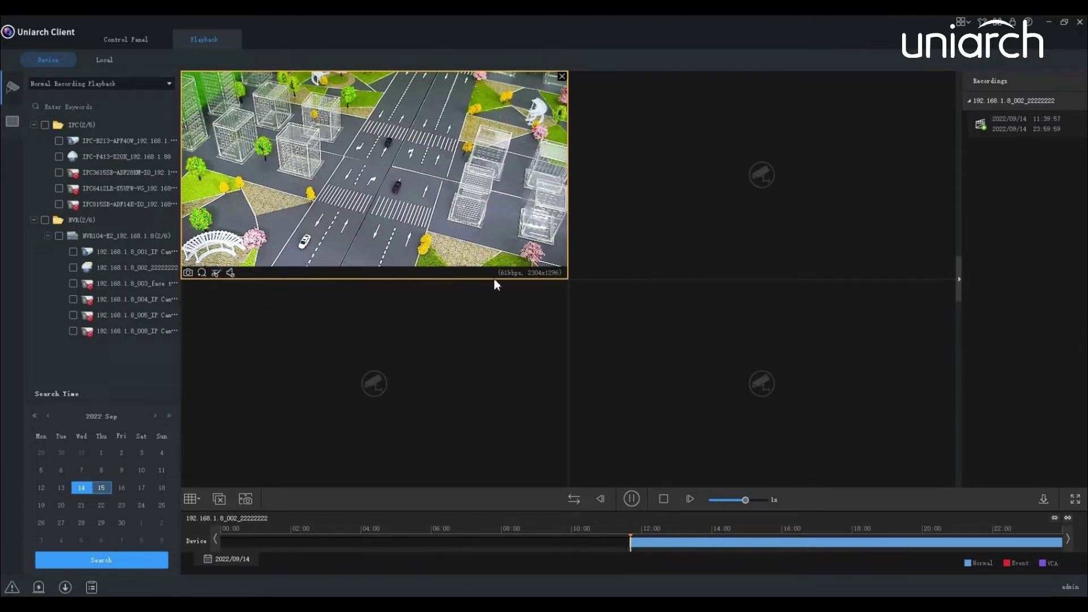
# Check the video's context menu and layout options, then snapshot all playback windows.
pyautogui.rightClick(543, 262)
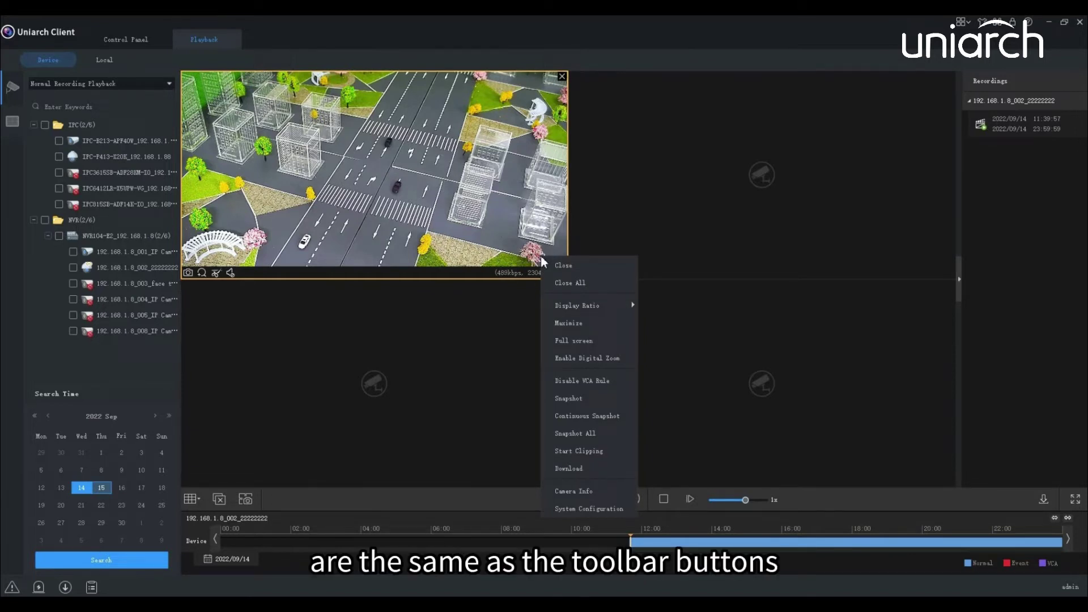
pyautogui.click(193, 514)
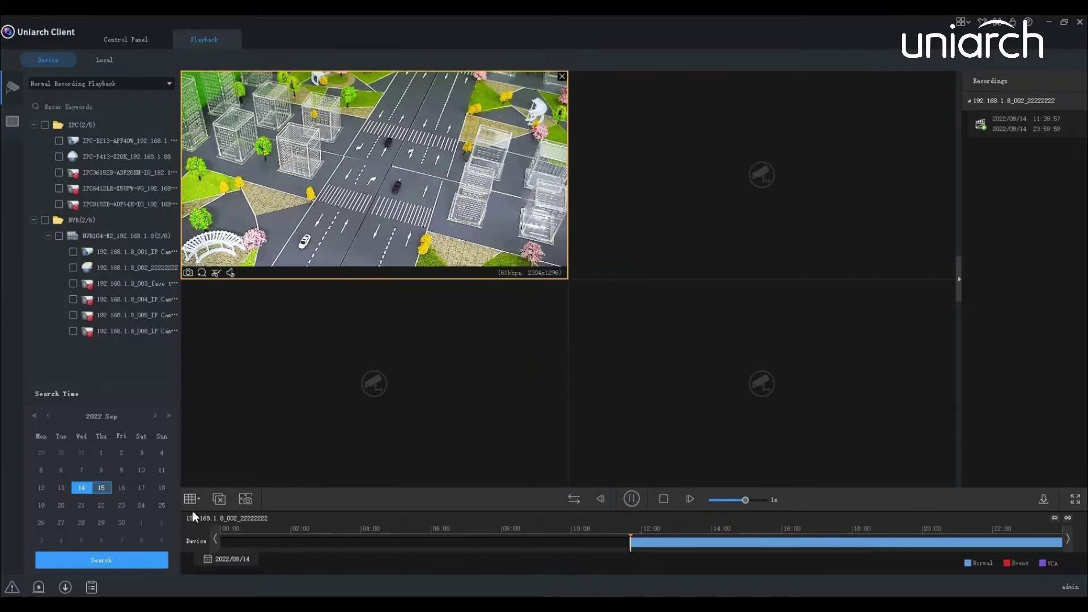
pyautogui.click(192, 507)
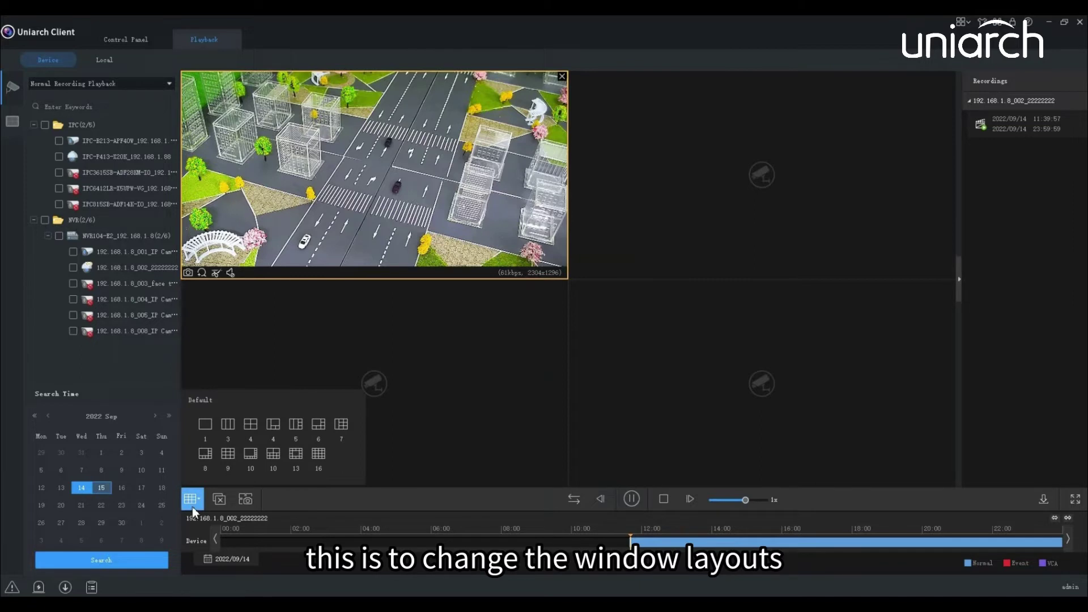
pyautogui.click(249, 501)
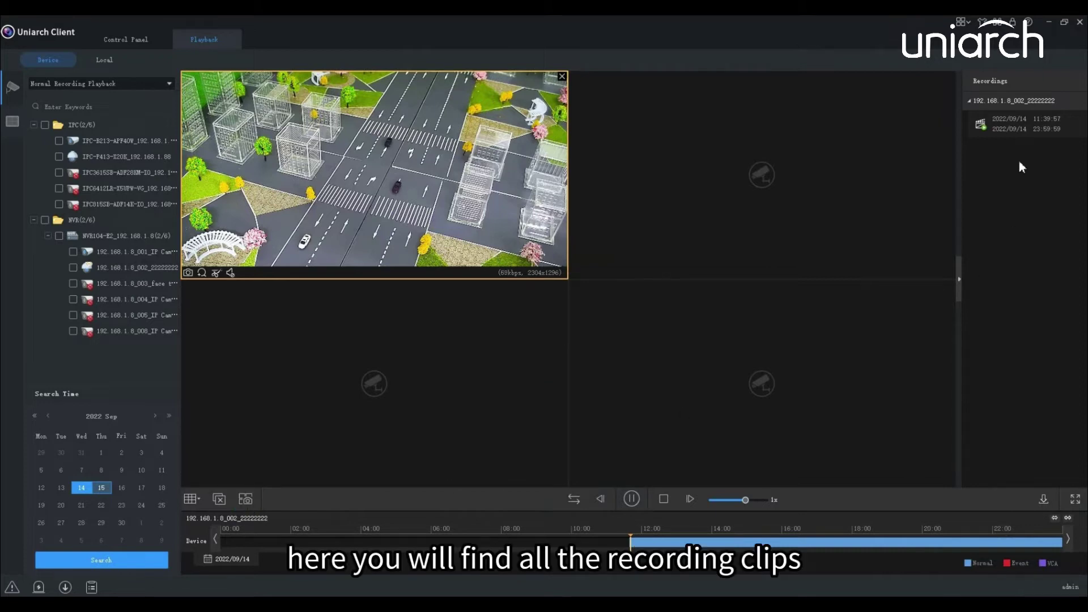
# Open Download Recording with the 11:39:57–23:59:59 clip ticked for High Speed.
pyautogui.click(1043, 499)
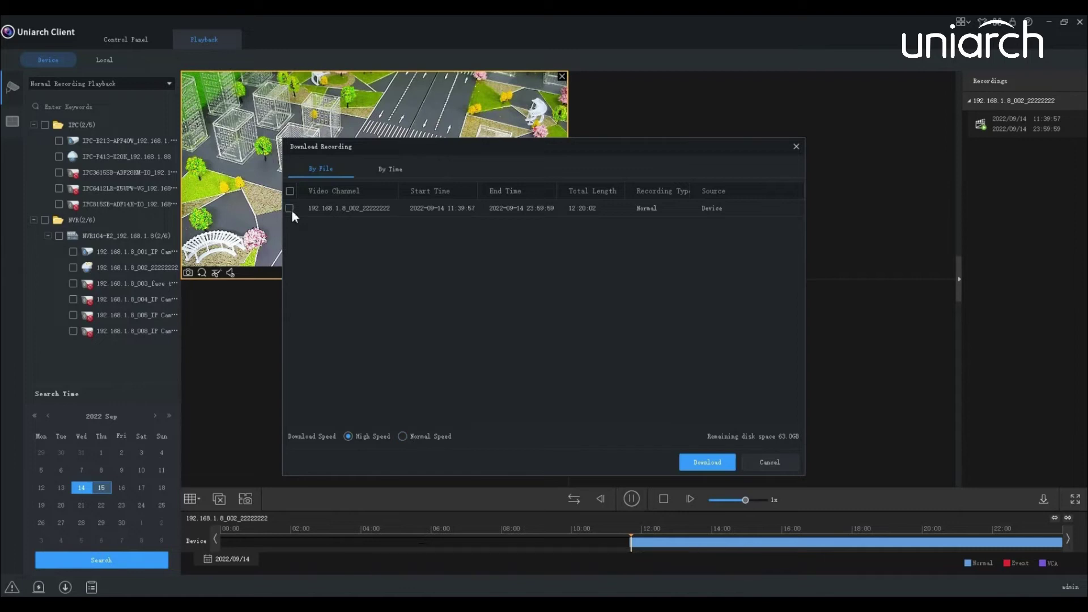
# Start the recording download, then view and close the task and download windows.
pyautogui.click(708, 462)
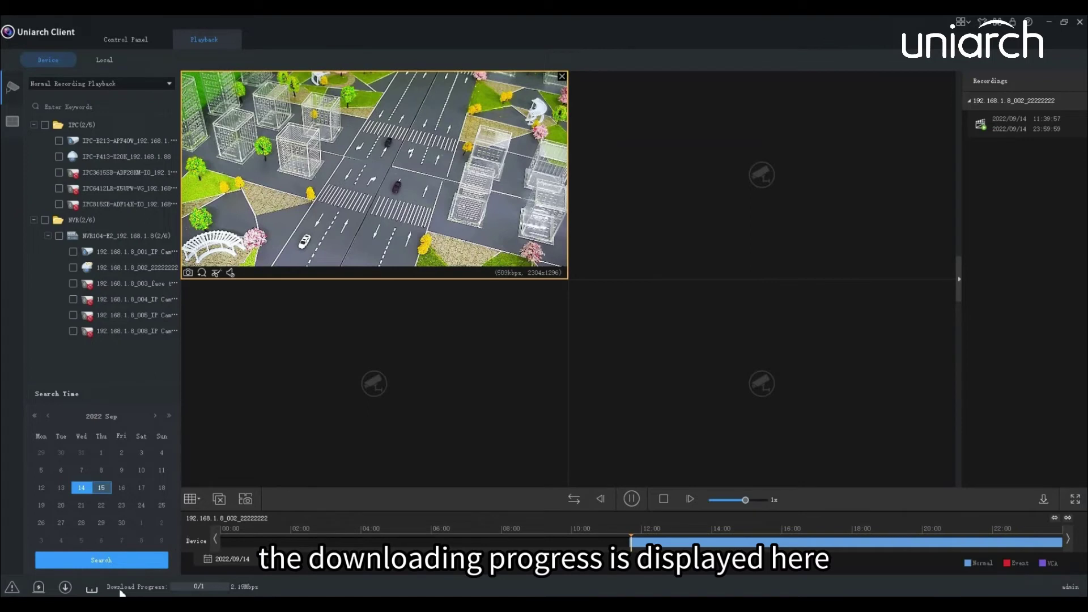
pyautogui.click(90, 589)
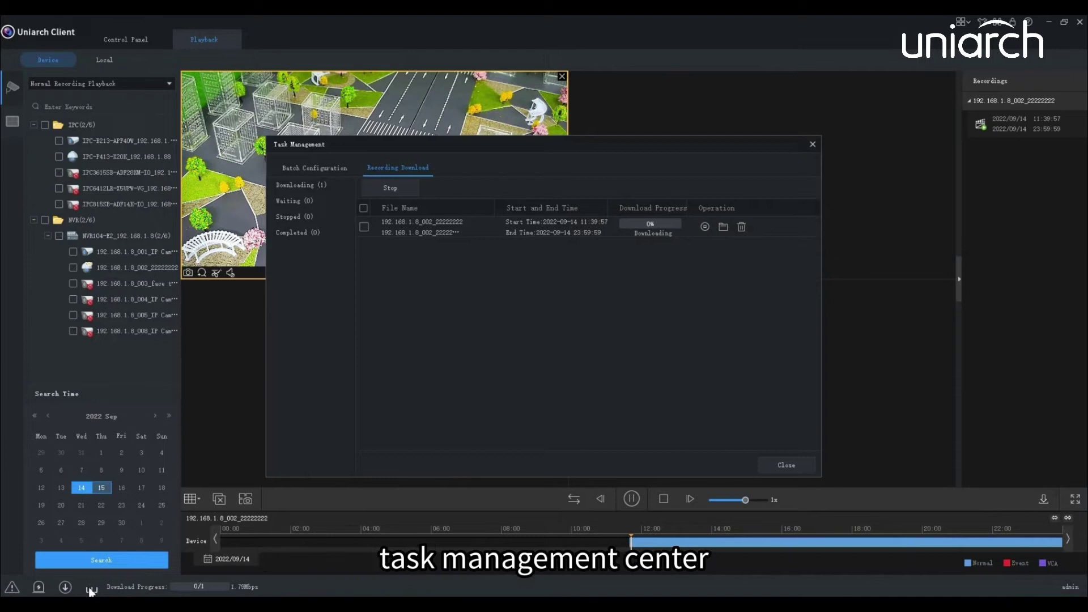
pyautogui.click(91, 589)
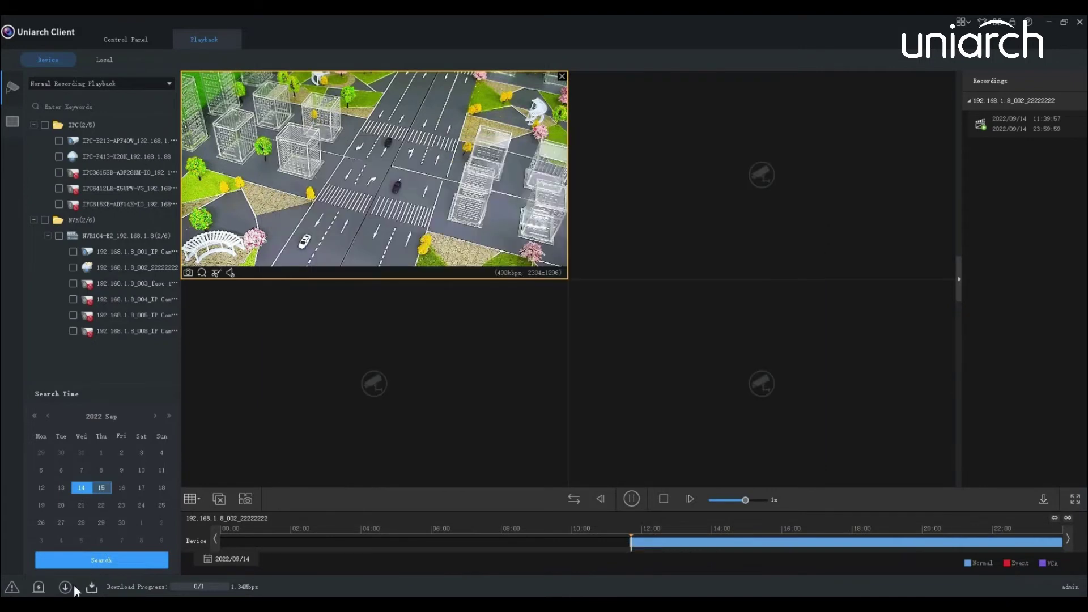
pyautogui.click(65, 587)
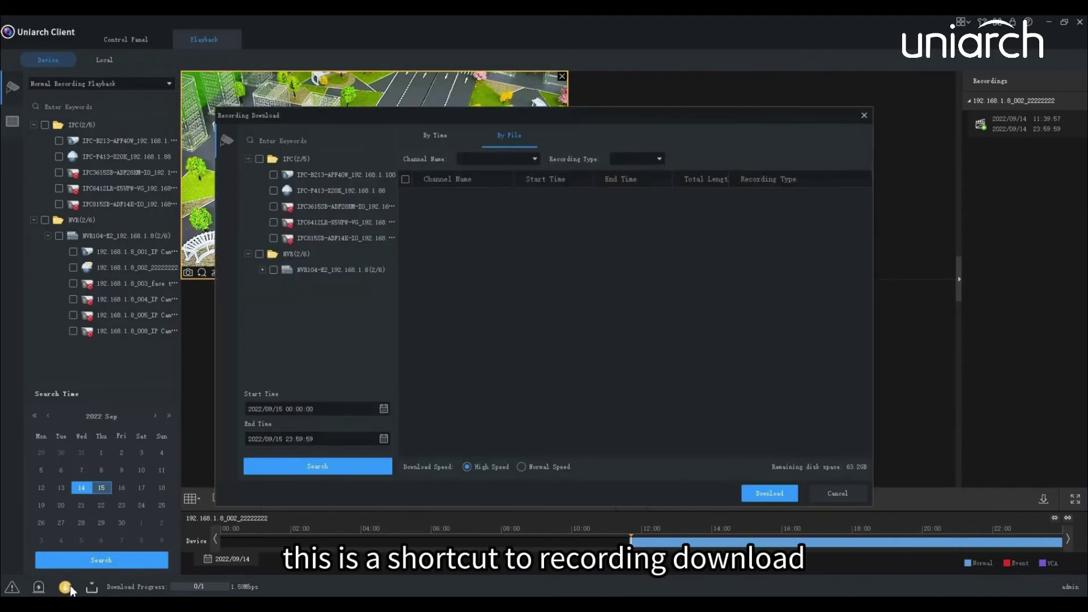
pyautogui.click(67, 588)
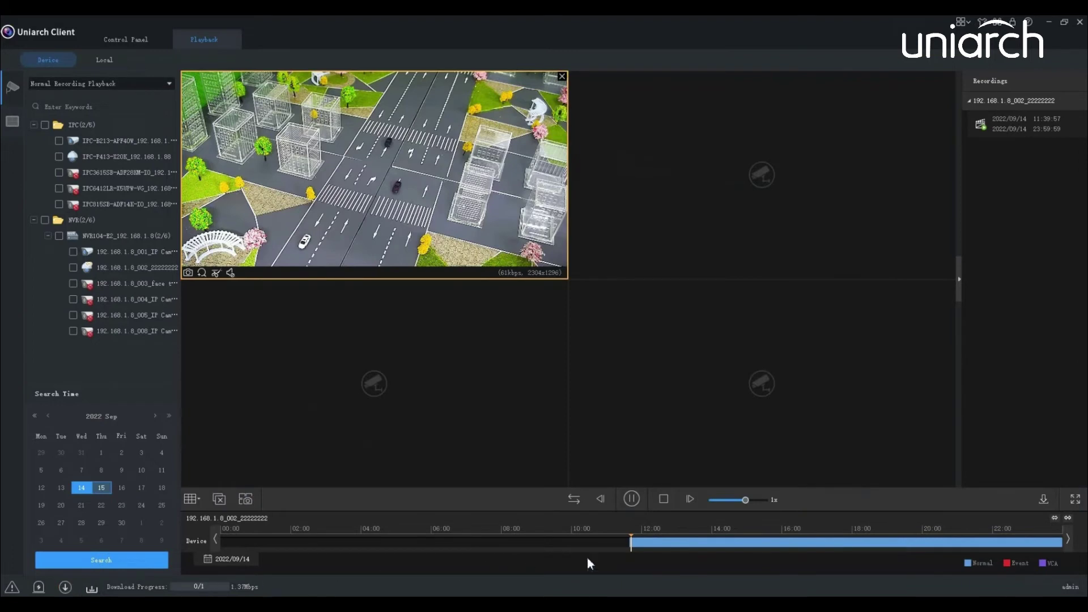
# Adjust the timeline zoom and position, then switch the playback date to 15 September.
pyautogui.click(1054, 519)
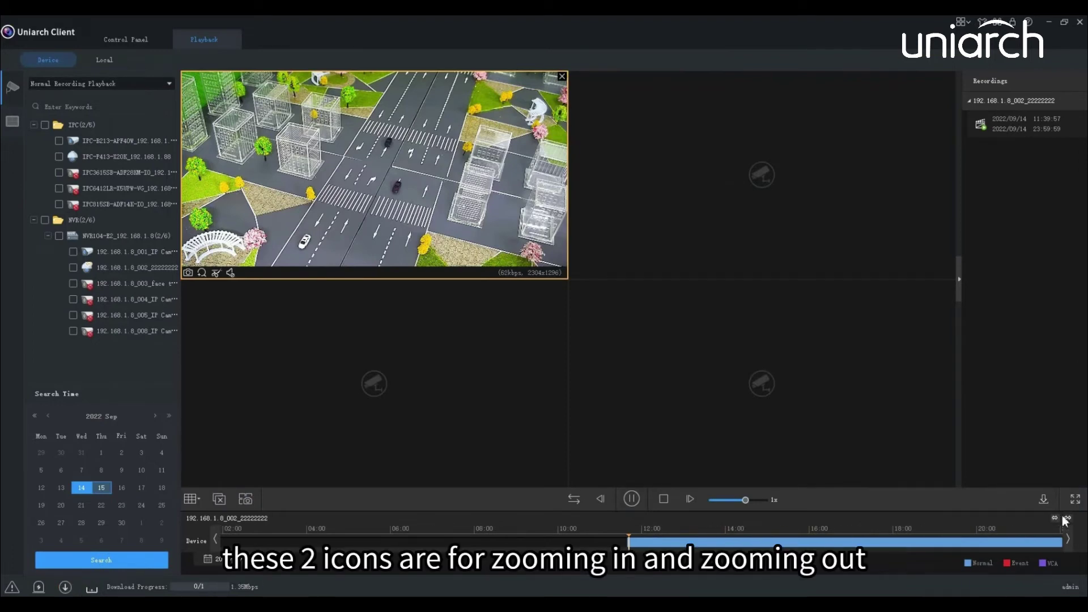
pyautogui.click(1068, 519)
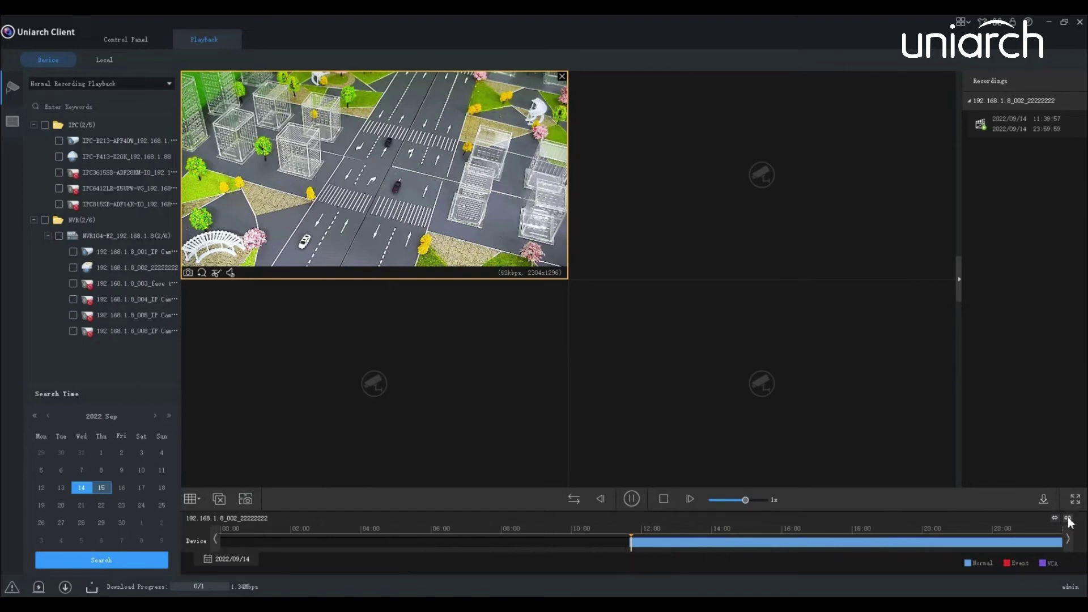
pyautogui.click(1068, 539)
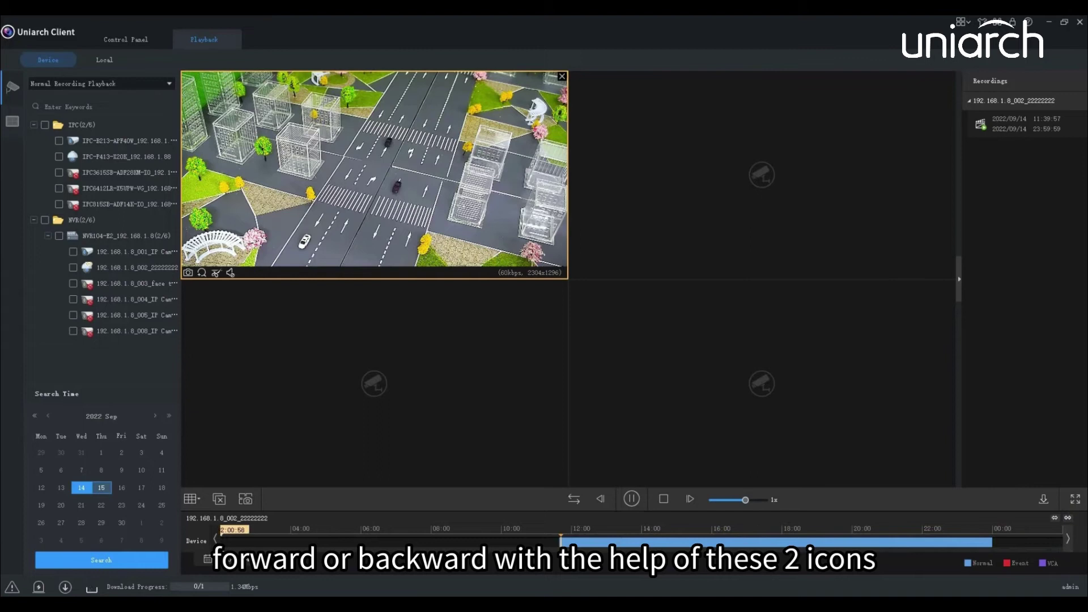
pyautogui.click(216, 539)
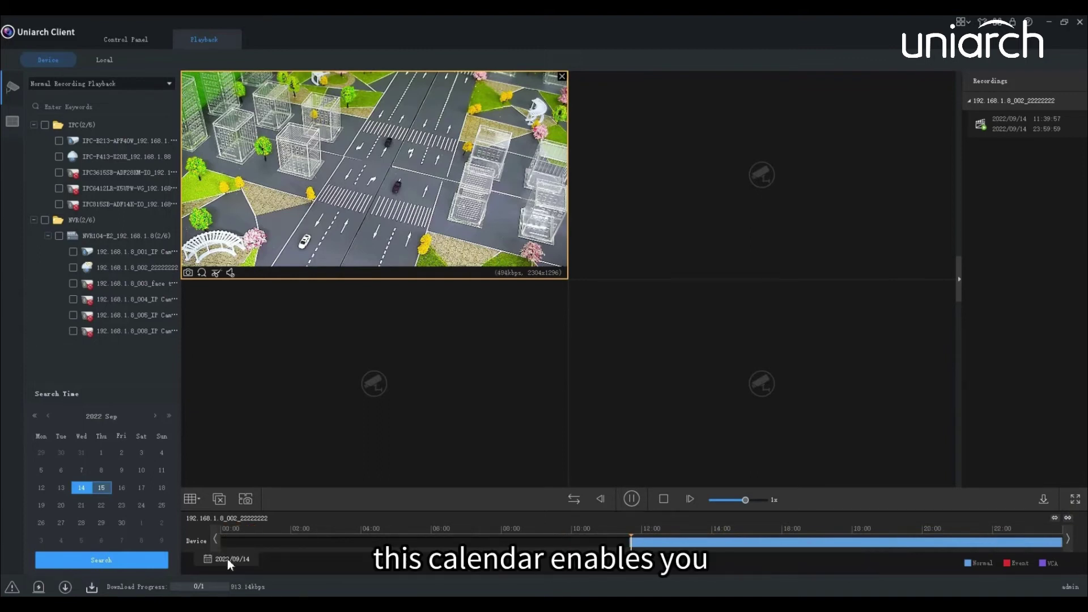
pyautogui.click(226, 559)
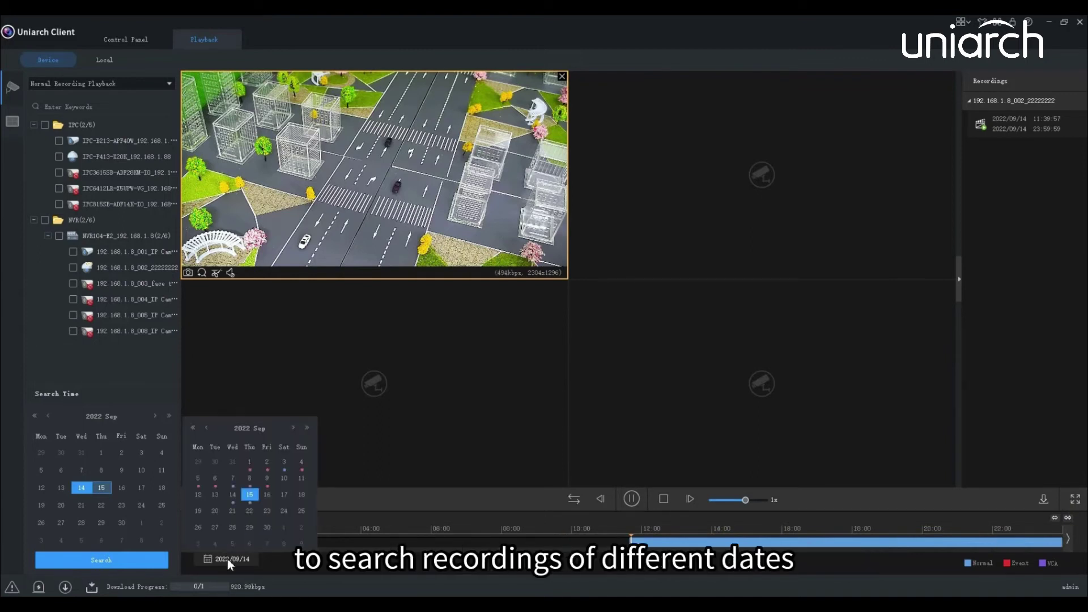
pyautogui.click(250, 496)
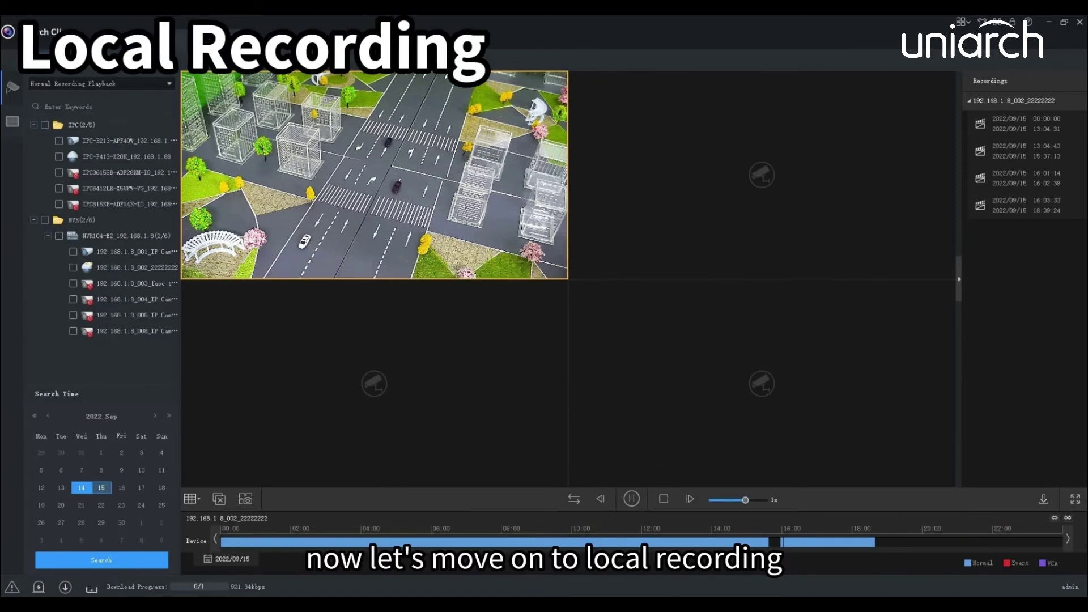
# Search local recordings of all five IPC cameras for 2022/09/14.
pyautogui.click(105, 60)
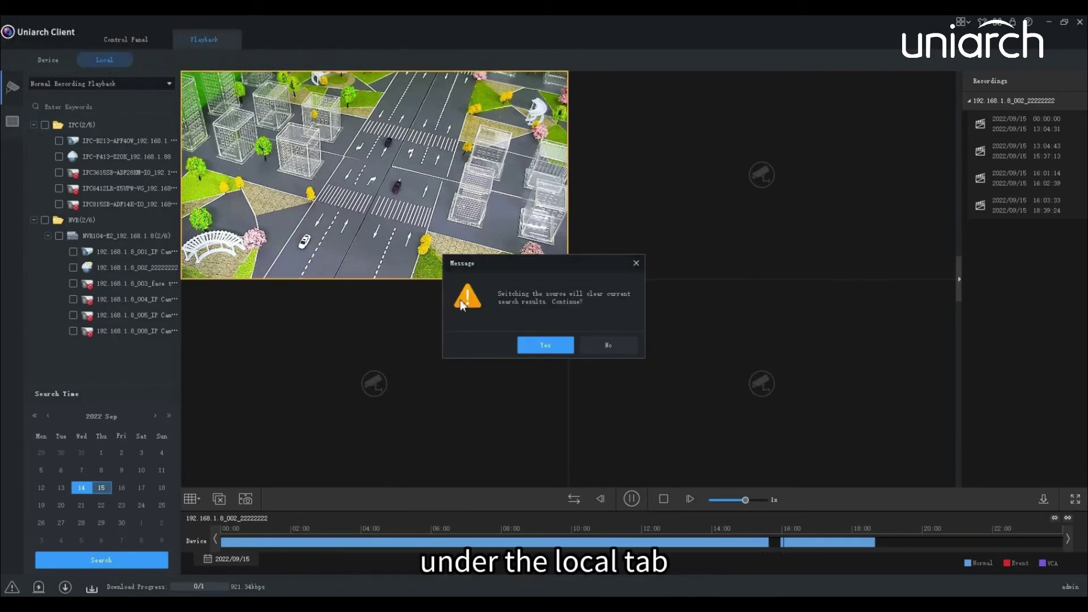
pyautogui.click(529, 347)
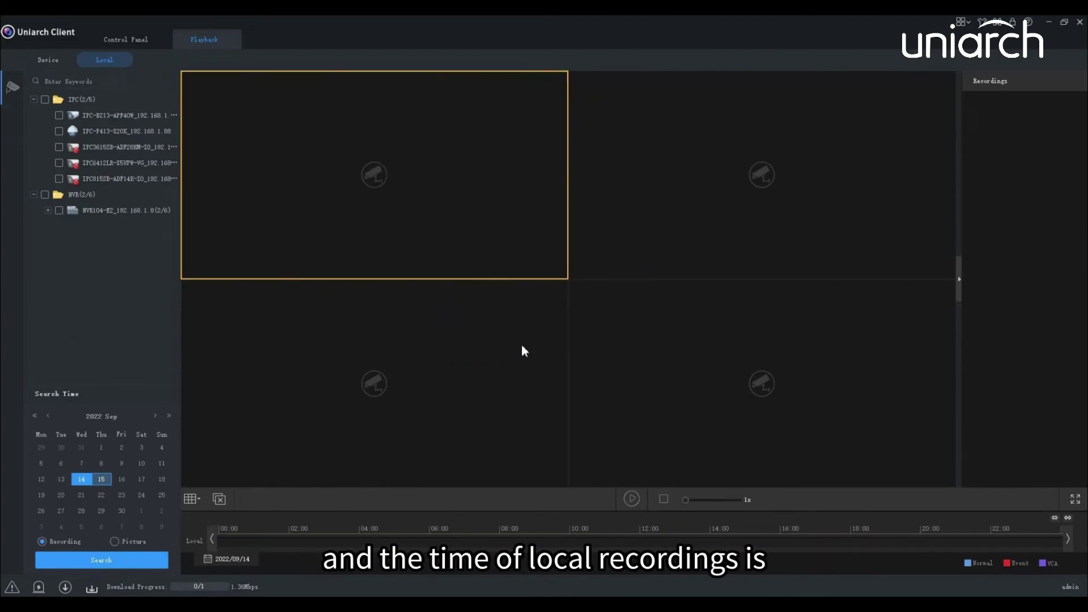
pyautogui.click(45, 100)
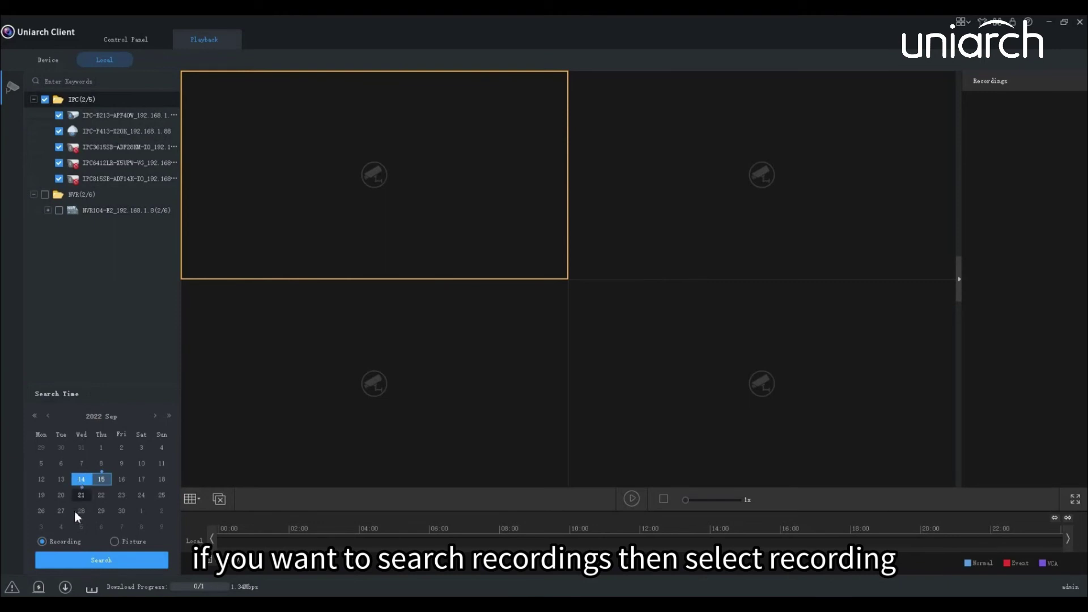
pyautogui.click(81, 560)
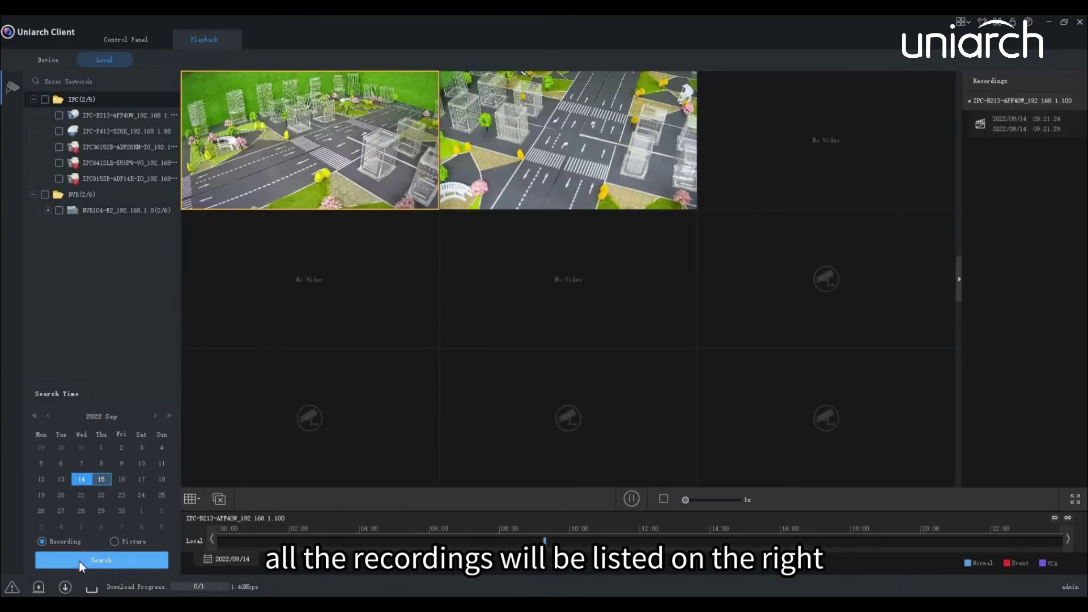
pyautogui.click(114, 544)
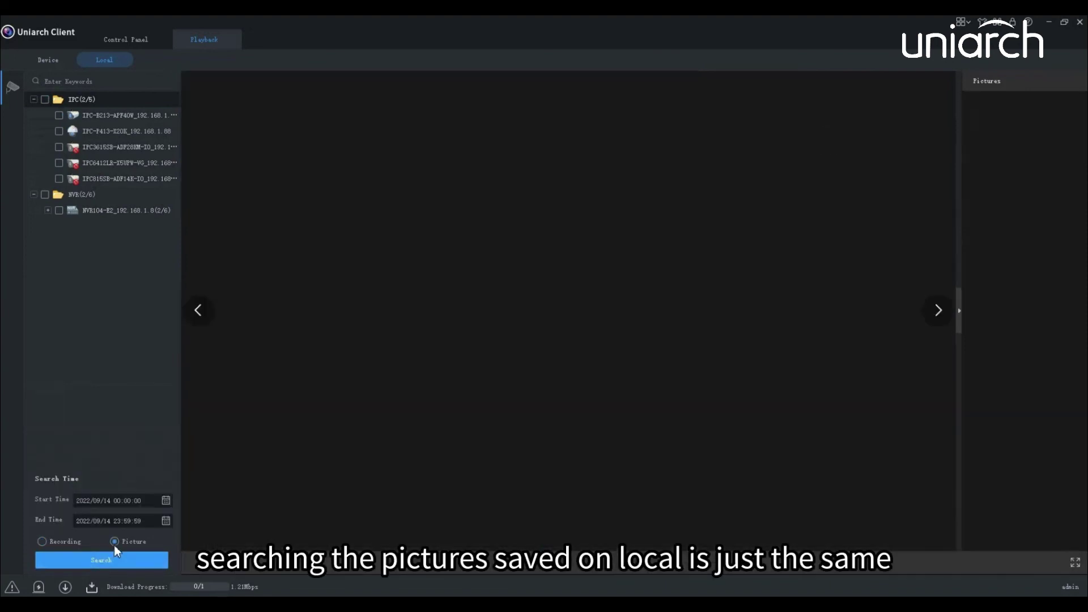
pyautogui.click(45, 100)
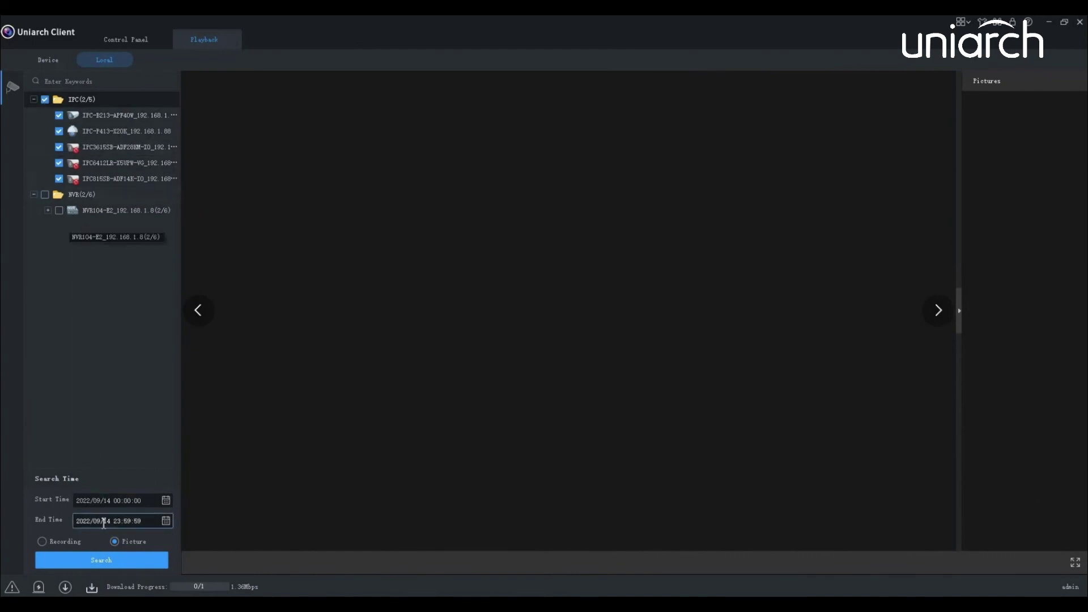
pyautogui.click(104, 560)
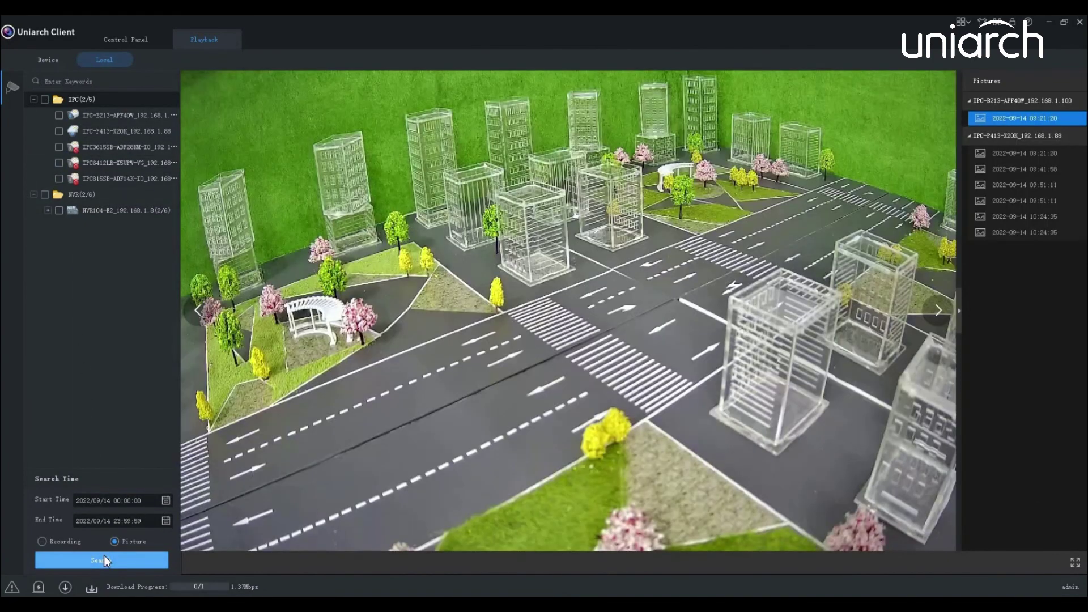
pyautogui.click(1008, 185)
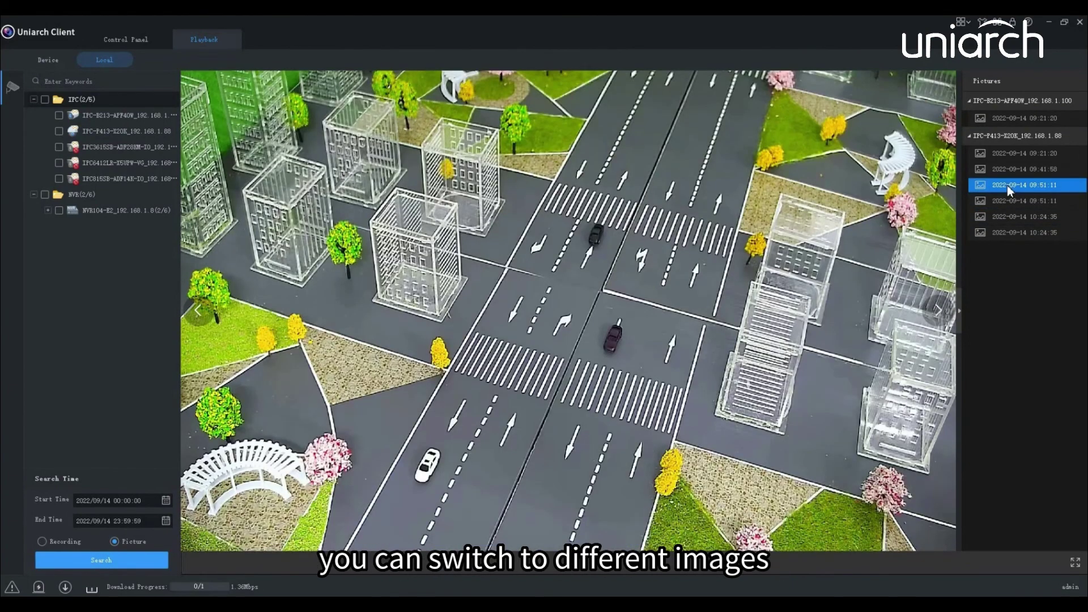